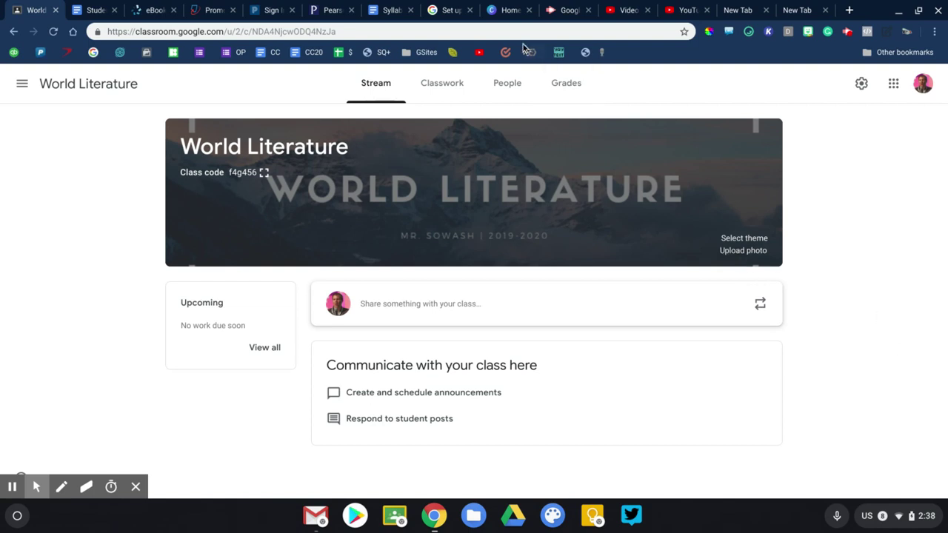
Show the Classwork page, circle the Class Resources topic in red, then erase the annotation
left_click(452, 87)
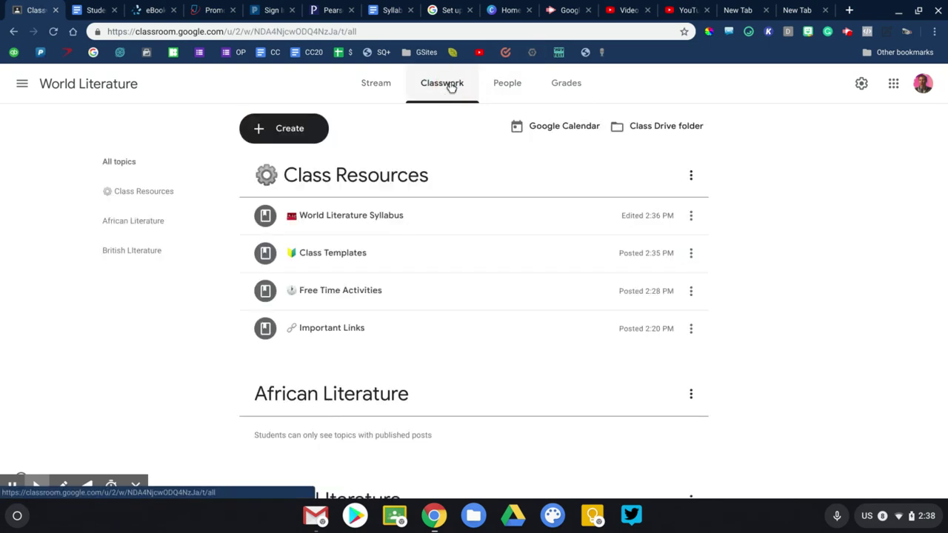
key("alt+p")
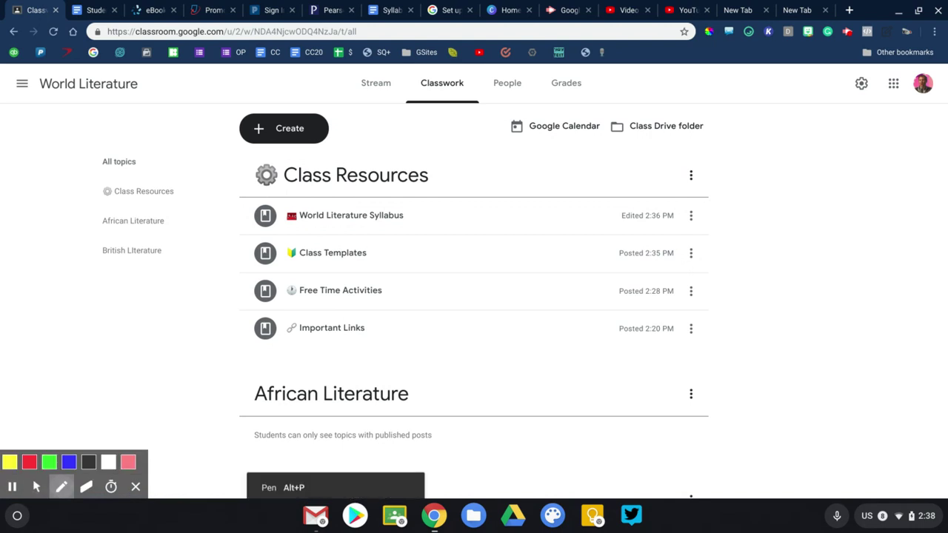
left_click(222, 158)
left_click(220, 208)
left_click_drag(220, 260, 219, 364)
mouse_move(222, 154)
left_mouse_down()
mouse_move(212, 314)
mouse_move(279, 156)
mouse_move(730, 149)
mouse_move(630, 364)
mouse_move(226, 353)
left_mouse_up()
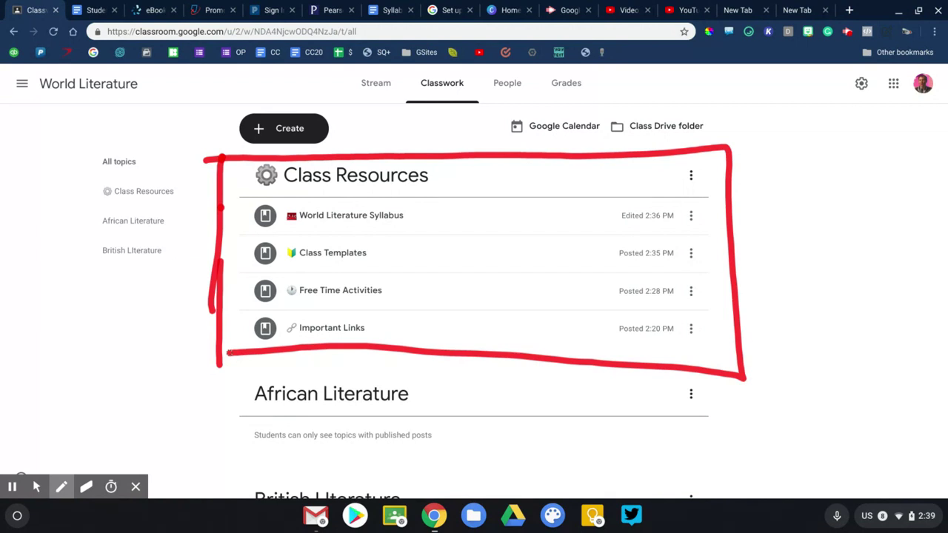
left_click(86, 486)
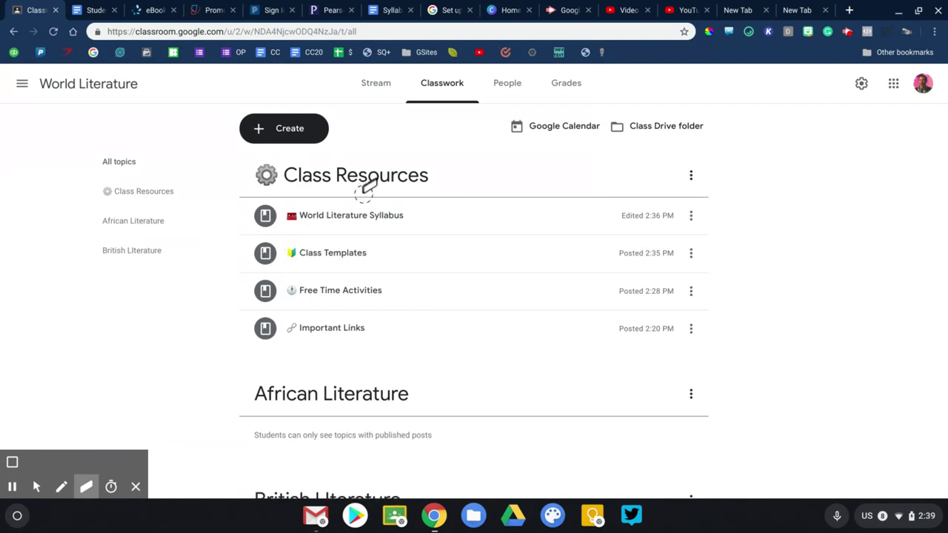
key("alt+m")
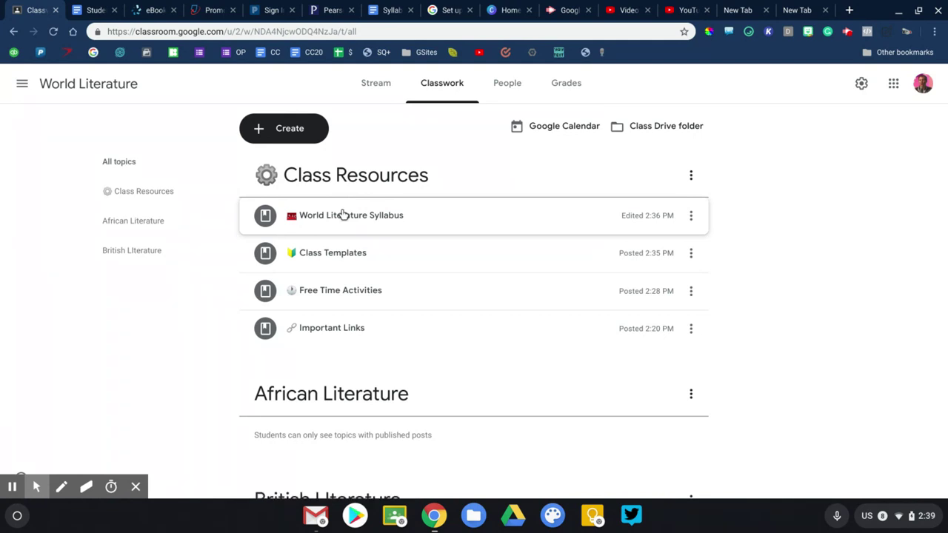
left_click(343, 215)
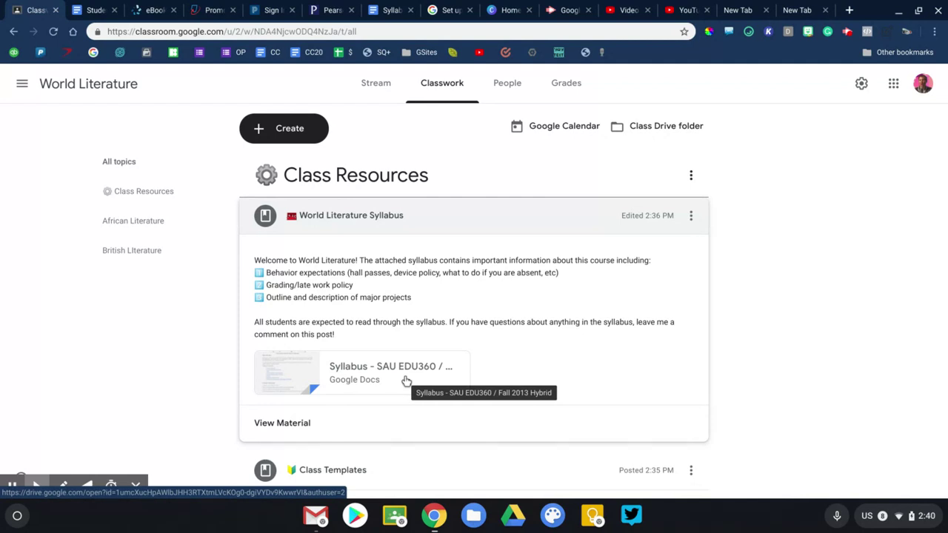
left_click(457, 228)
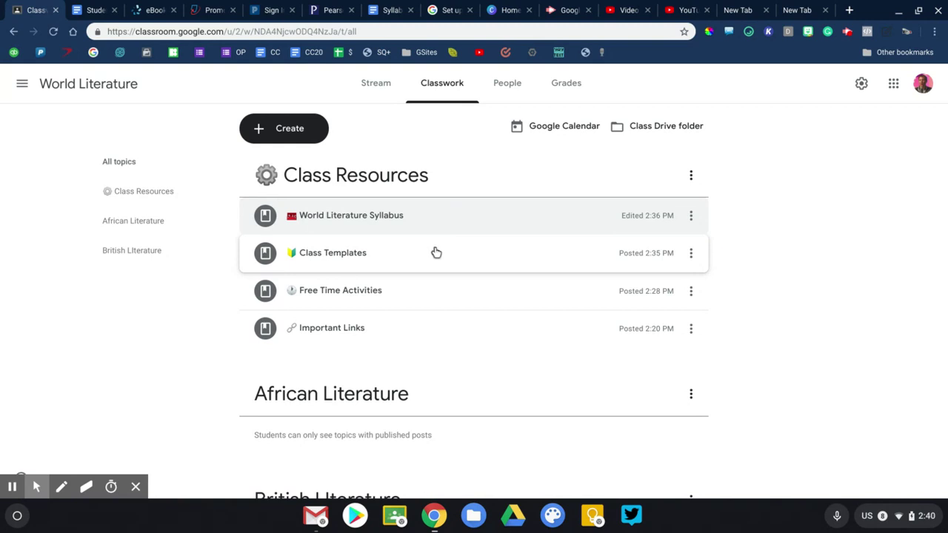
Expand Important Links and scroll to its five link cards, including Pearson Sign In and Turnitin
left_click(421, 327)
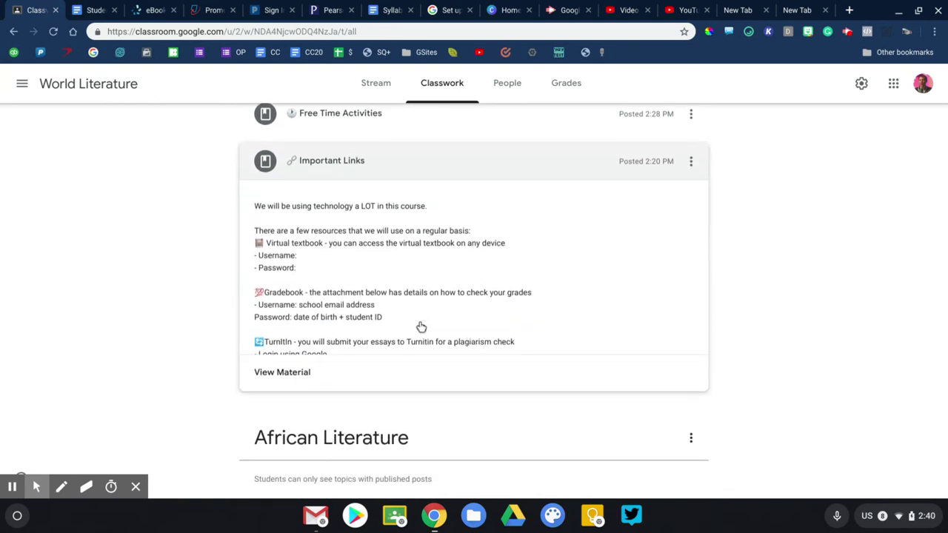
scroll(420, 328, "down", 1)
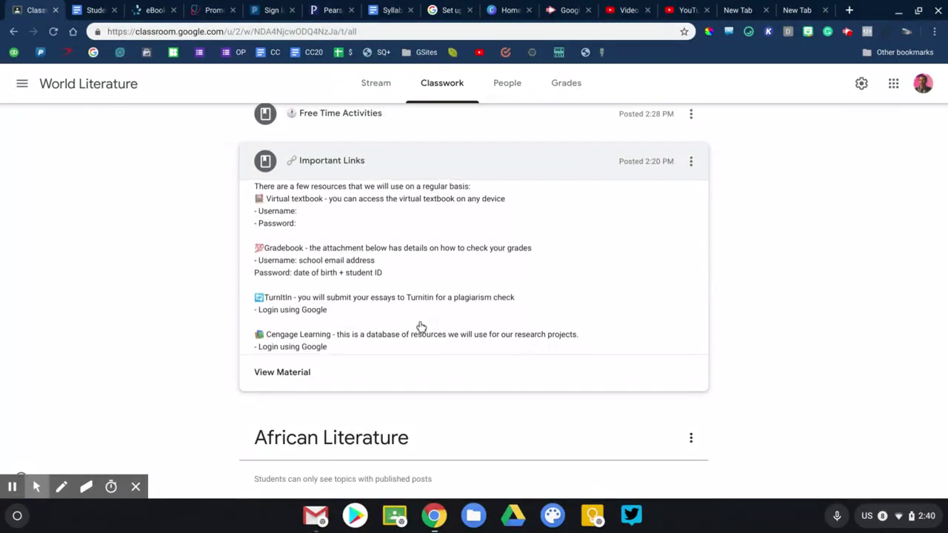
scroll(421, 327, "down", 4)
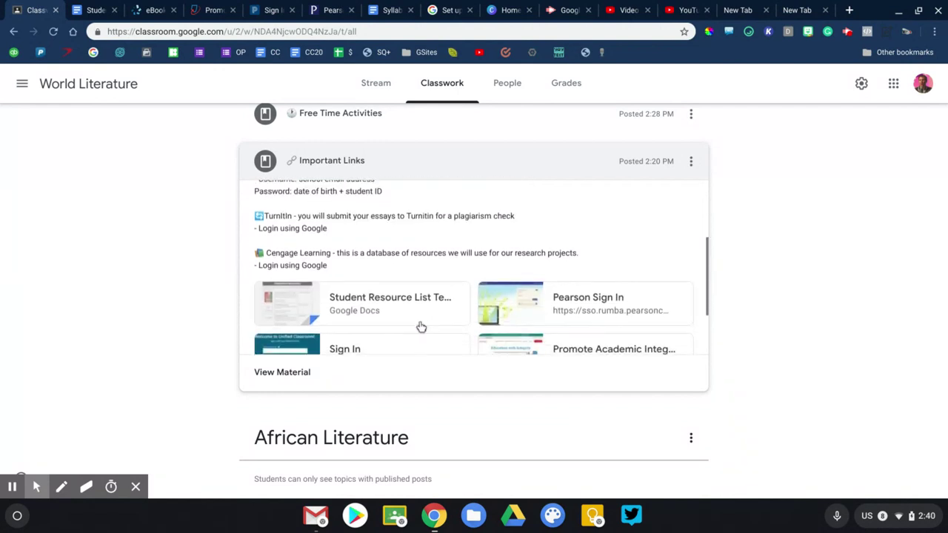
scroll(421, 328, "up", 1)
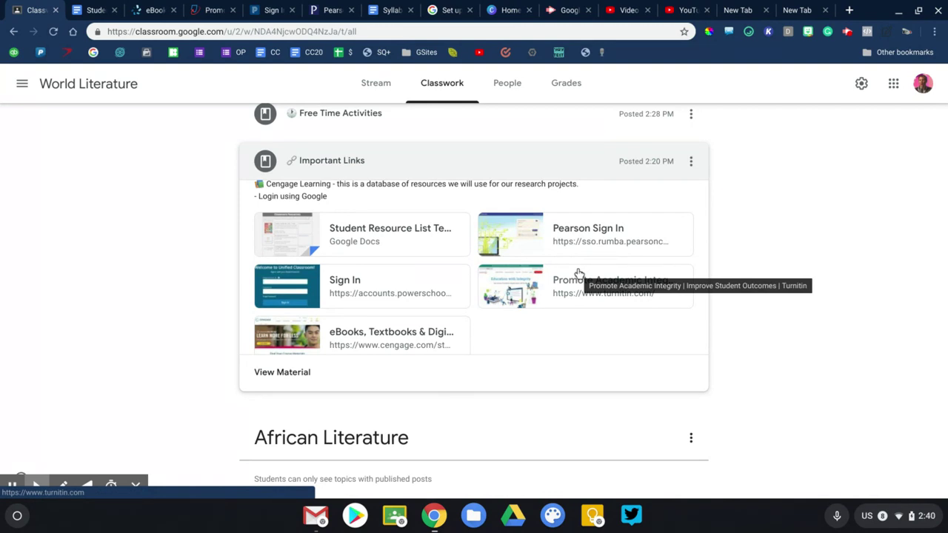
scroll(580, 272, "down", 1)
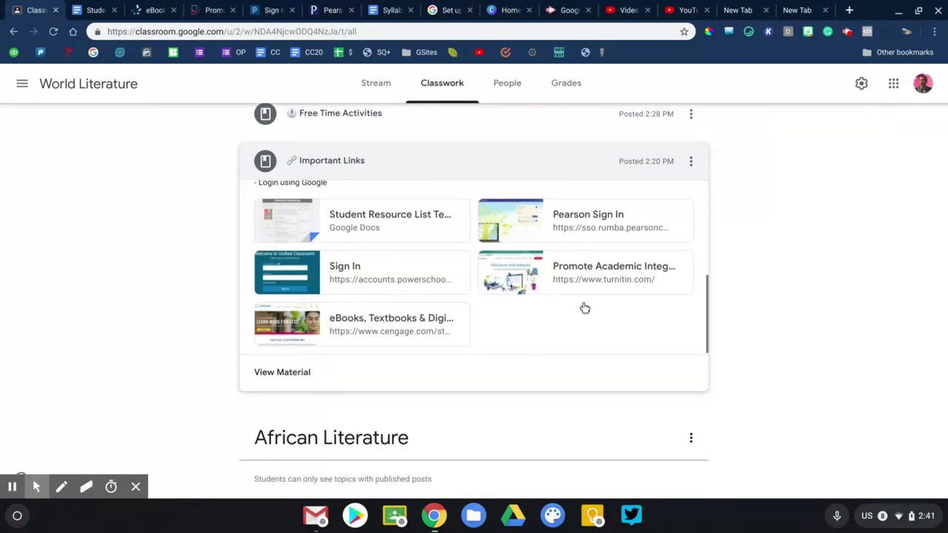
scroll(584, 307, "up", 2)
scroll(585, 308, "down", 2)
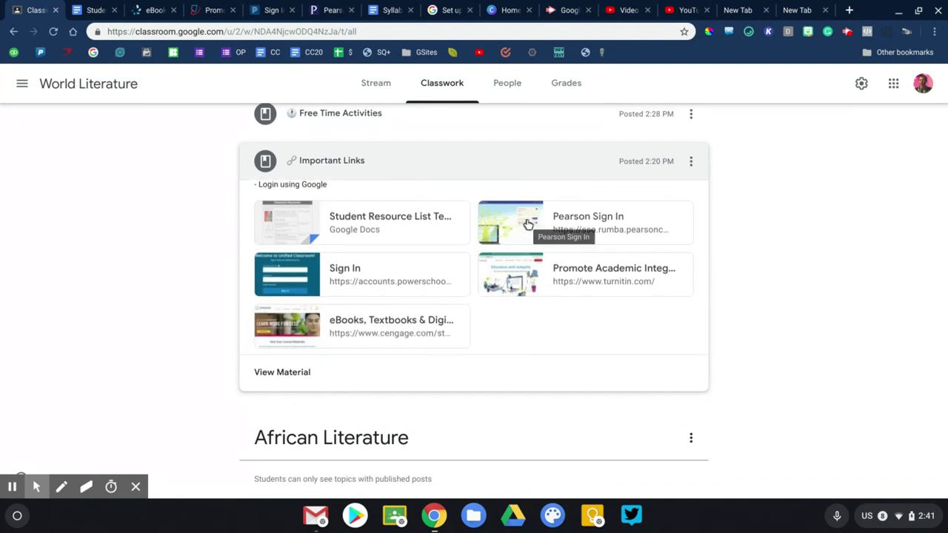
left_click(63, 486)
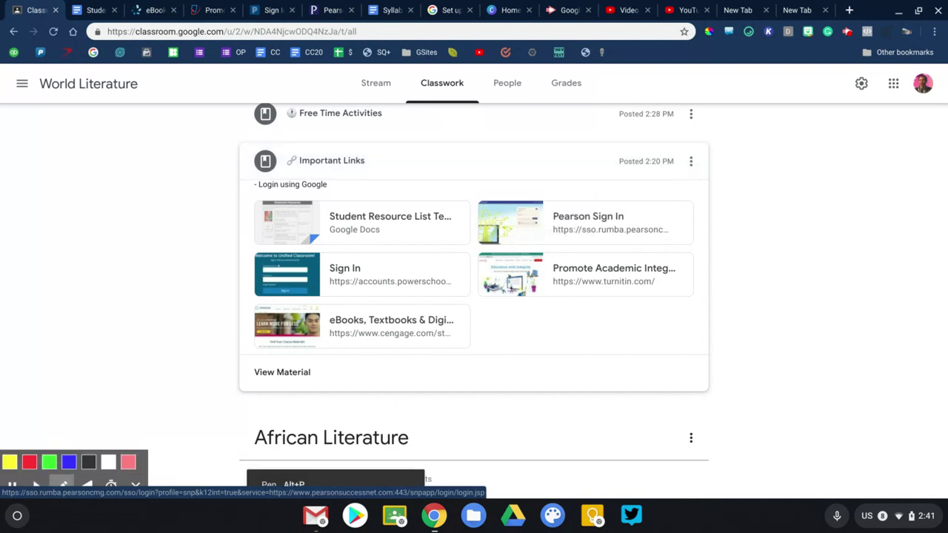
mouse_move(508, 203)
left_mouse_down()
mouse_move(468, 211)
mouse_move(427, 181)
left_mouse_up()
mouse_move(508, 268)
left_mouse_down()
mouse_move(506, 277)
mouse_move(426, 229)
left_mouse_up()
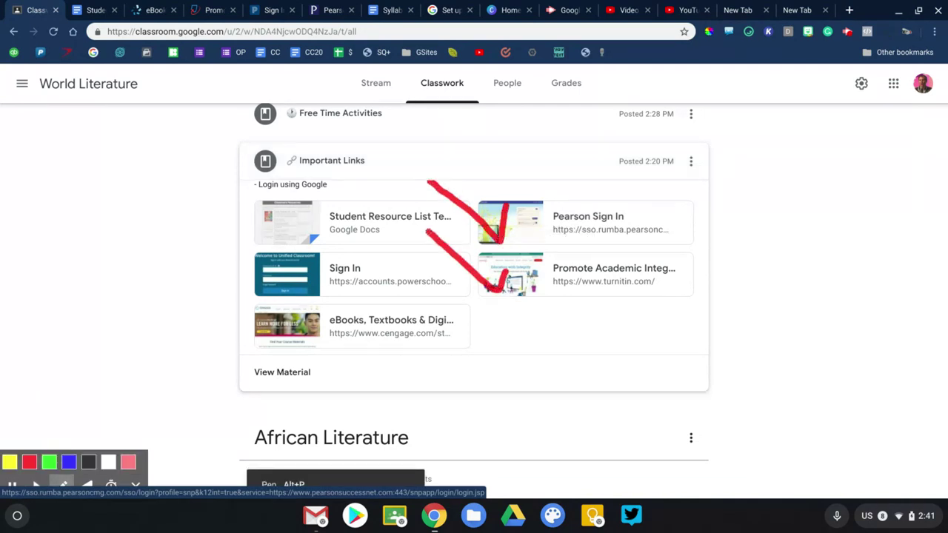
left_click_drag(310, 266, 210, 233)
left_click_drag(290, 317, 175, 284)
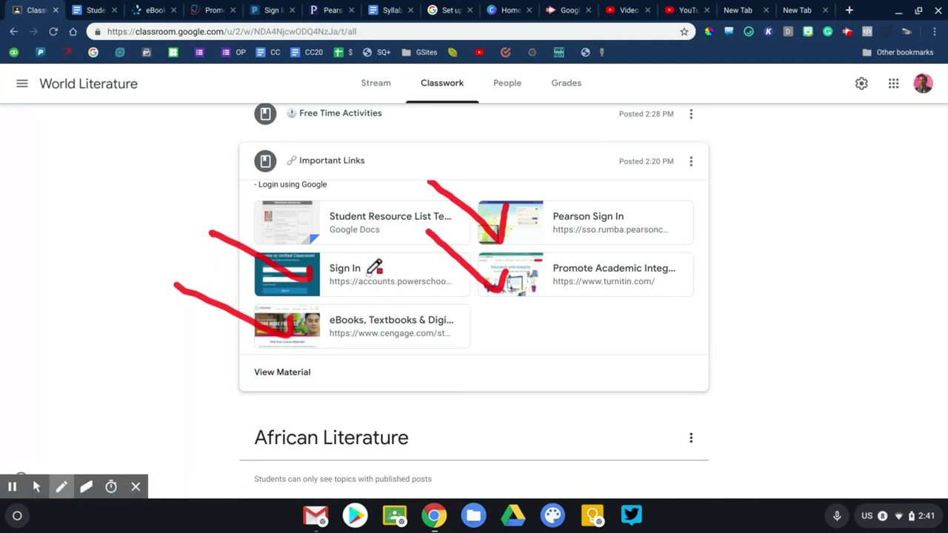
scroll(370, 272, "up", 1)
scroll(374, 266, "up", 2)
scroll(373, 267, "down", 2)
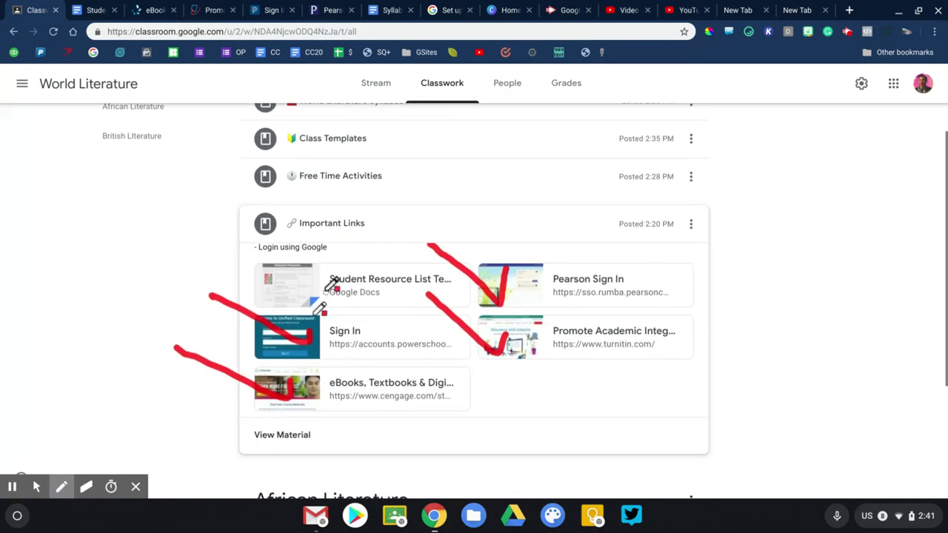
scroll(310, 348, "up", 1)
scroll(186, 402, "down", 1)
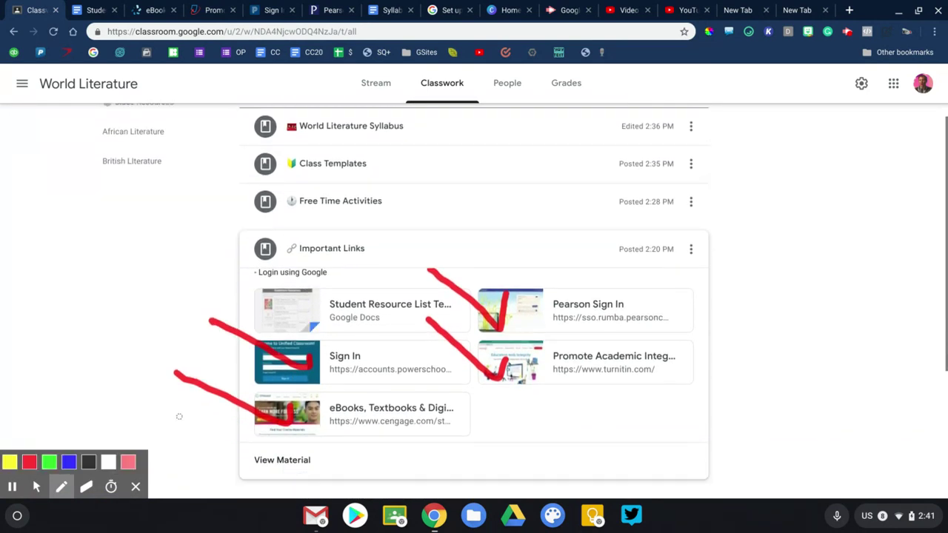
key("alt+m")
scroll(382, 363, "up", 5)
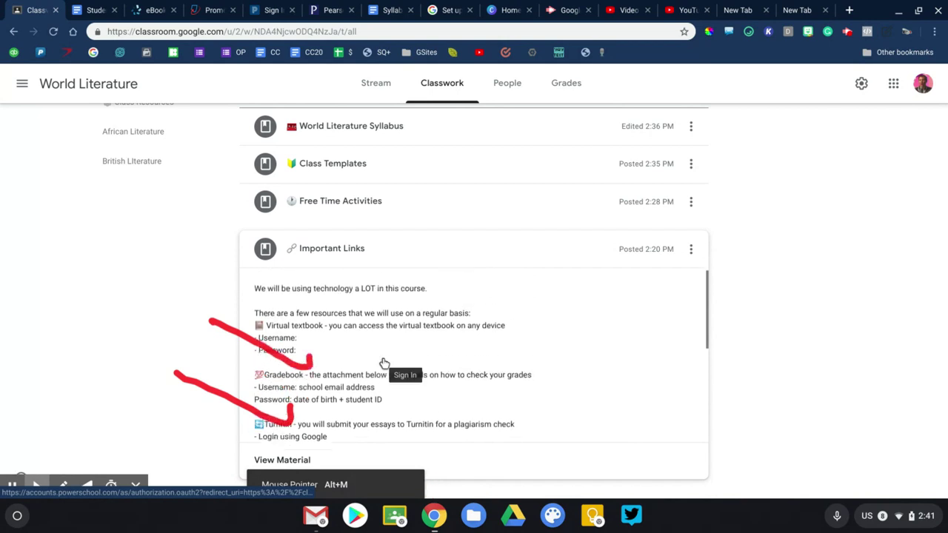
key("alt+e")
key("alt+z")
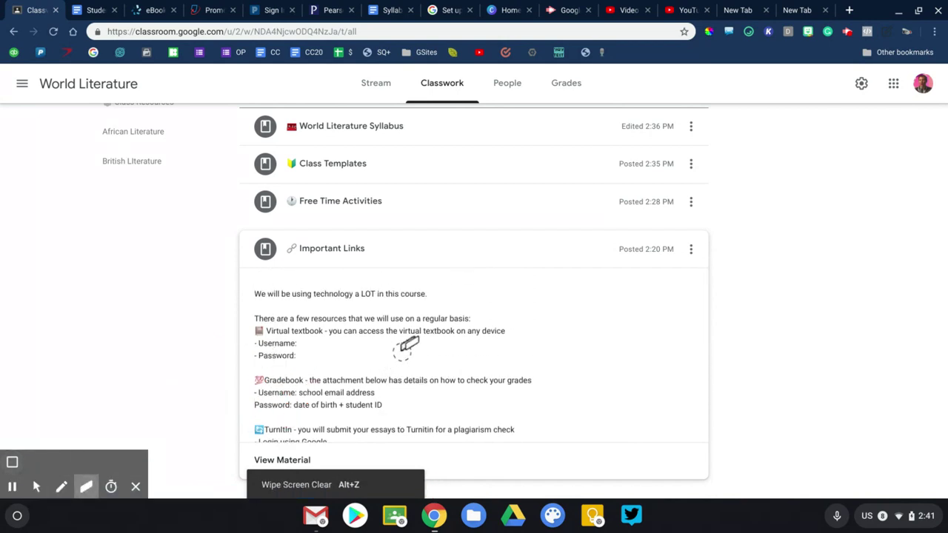
scroll(363, 345, "down", 1)
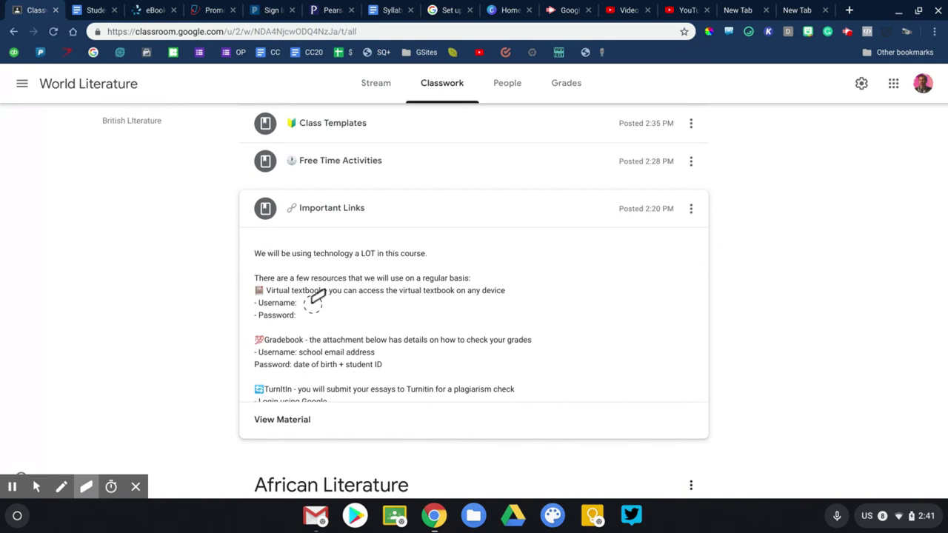
scroll(314, 300, "down", 2)
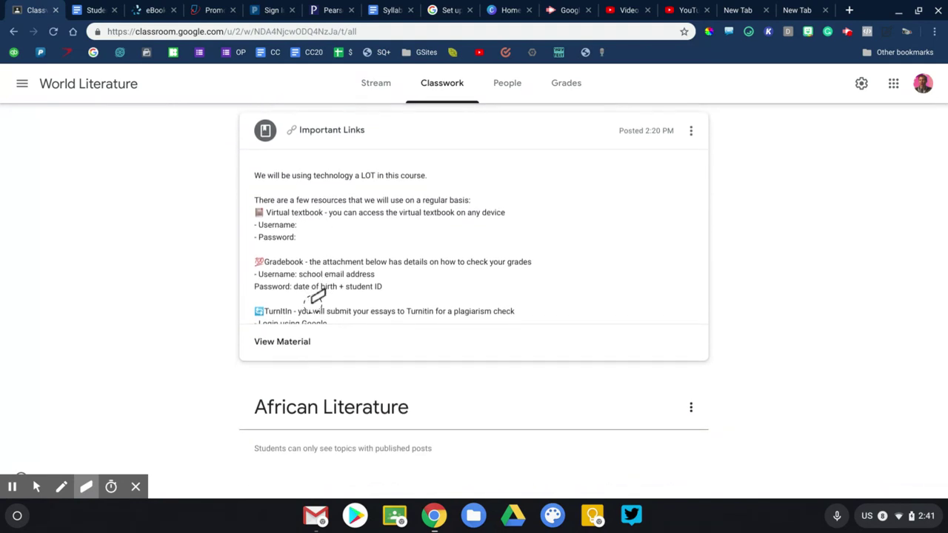
key("alt+m")
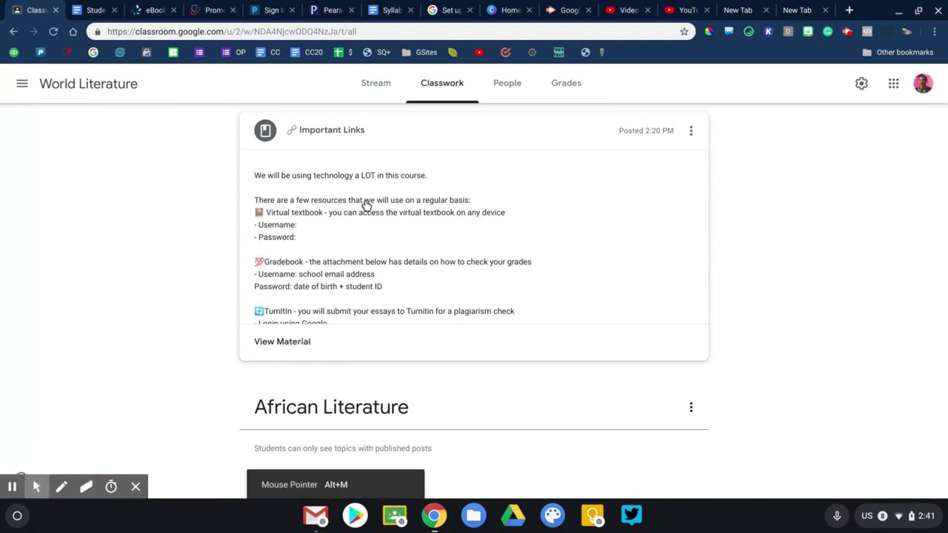
scroll(366, 206, "down", 3)
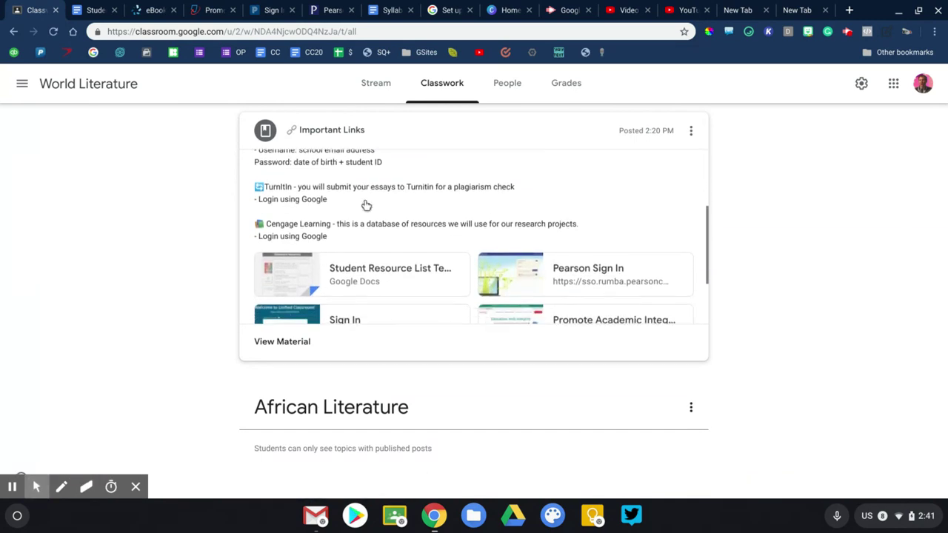
scroll(366, 214, "down", 1)
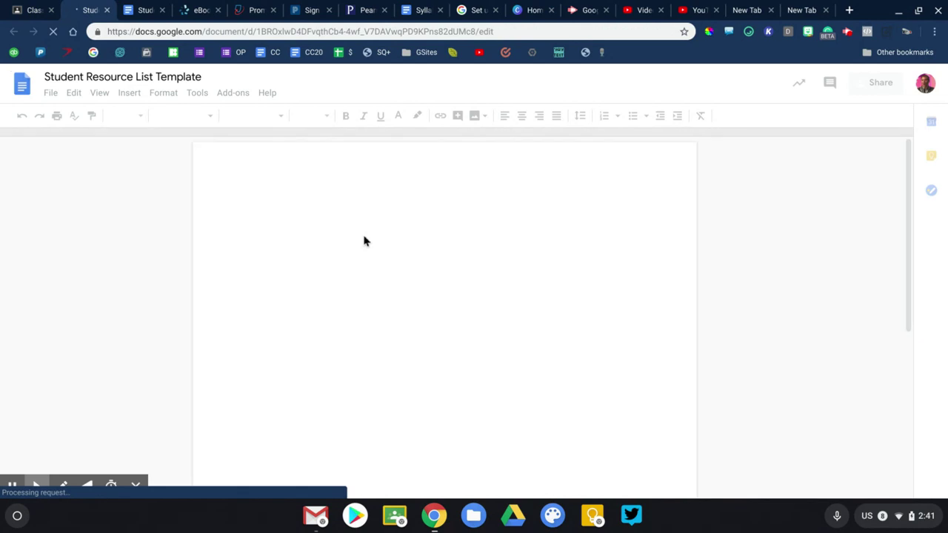
Scroll through the Student Resource List Template's Classroom Resources table, then close the document
scroll(365, 241, "down", 3)
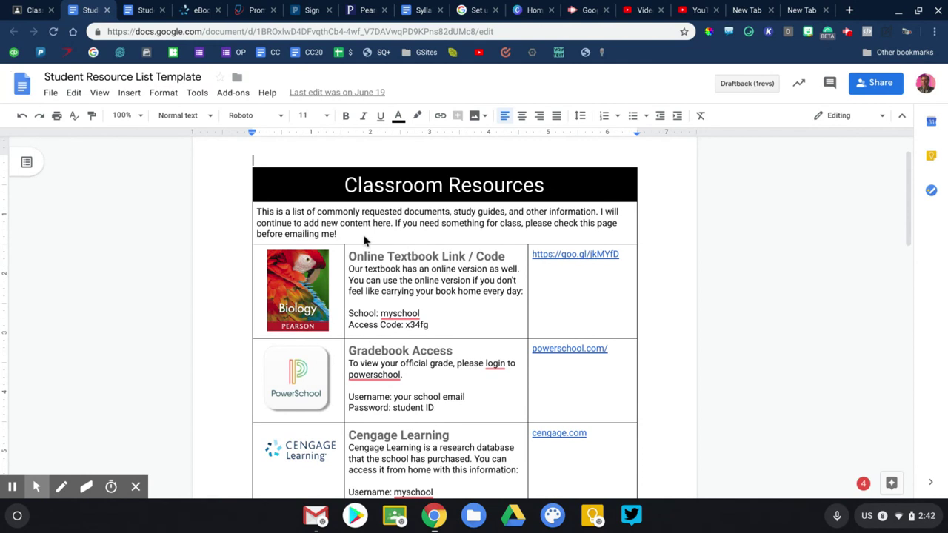
scroll(364, 241, "down", 4)
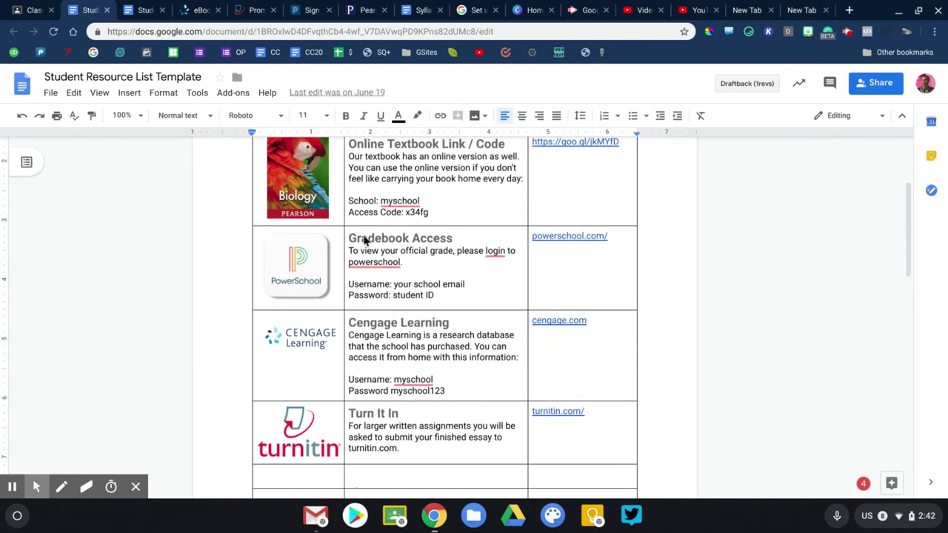
scroll(364, 241, "down", 1)
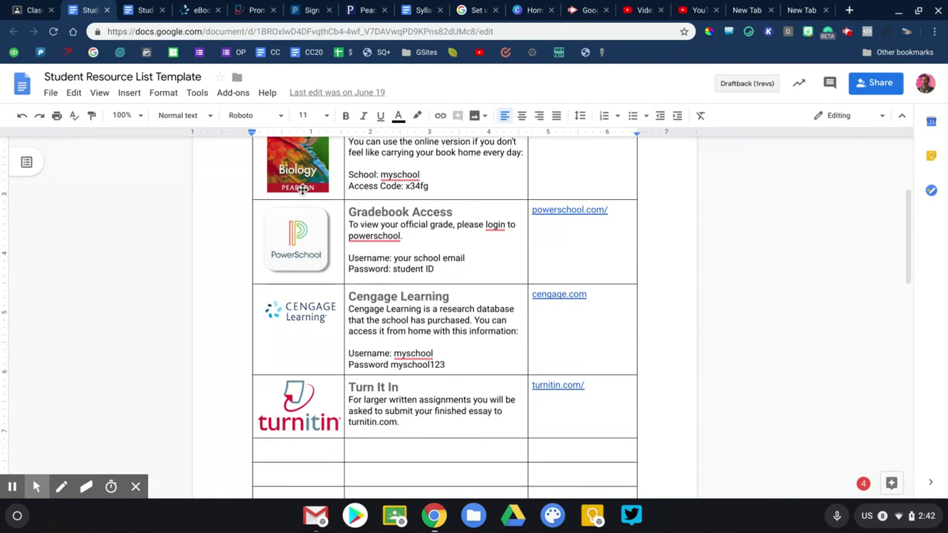
scroll(302, 188, "up", 5)
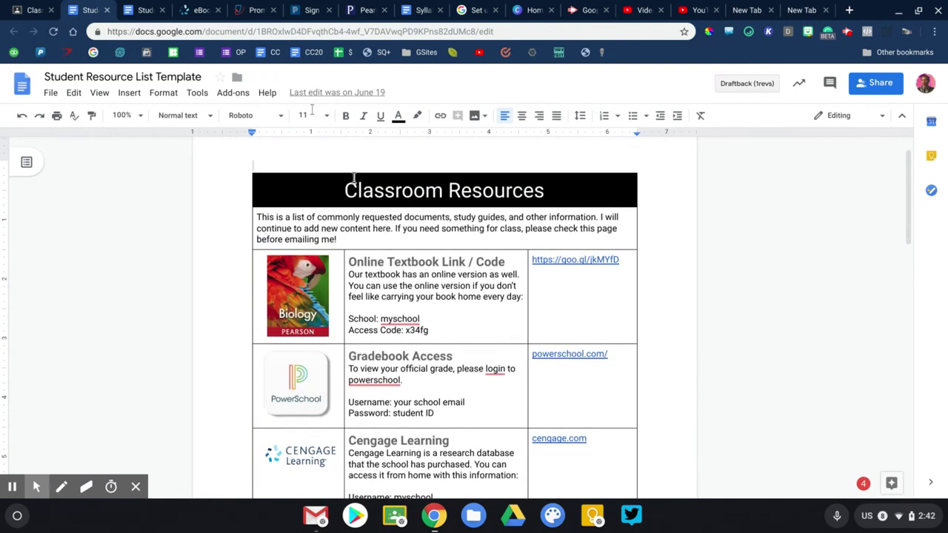
left_click(106, 10)
Scroll back up and collapse the Important Links post
scroll(328, 265, "up", 1)
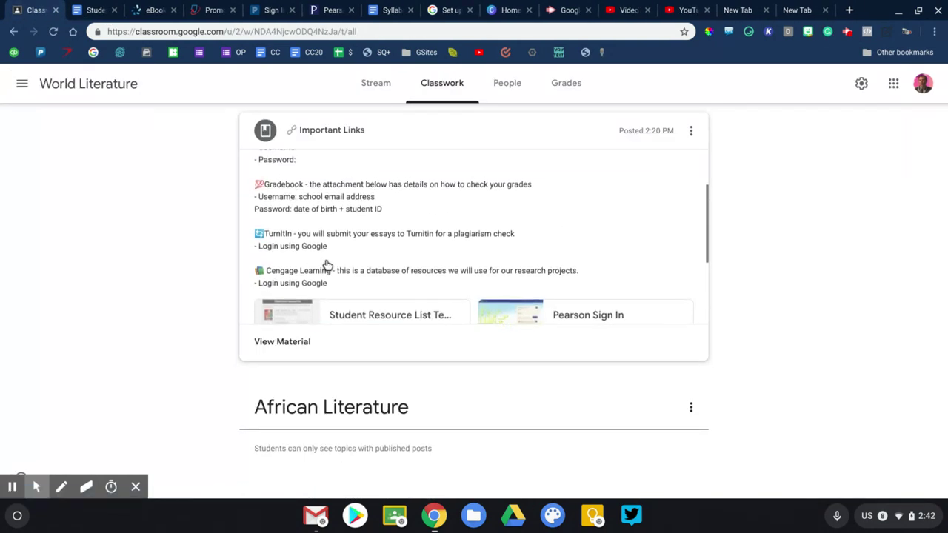
scroll(329, 265, "up", 2)
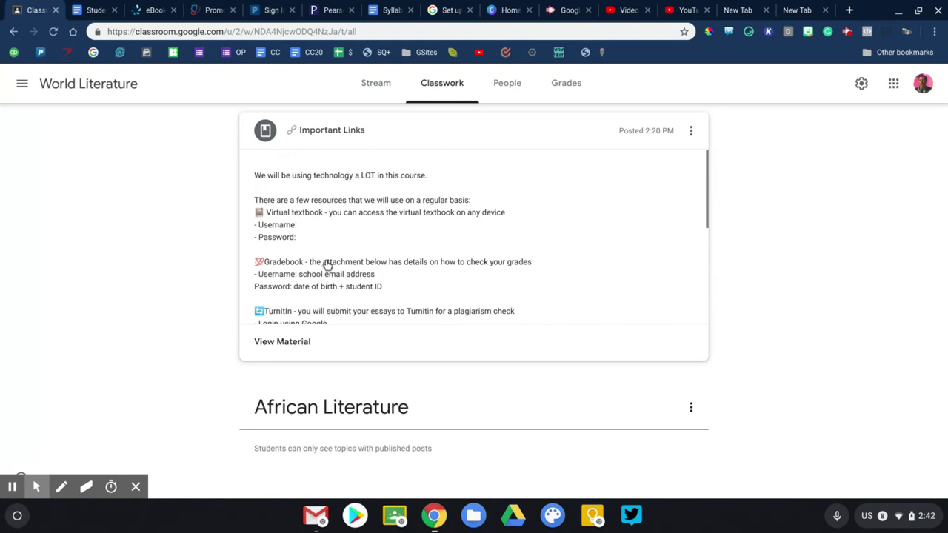
scroll(198, 264, "up", 3)
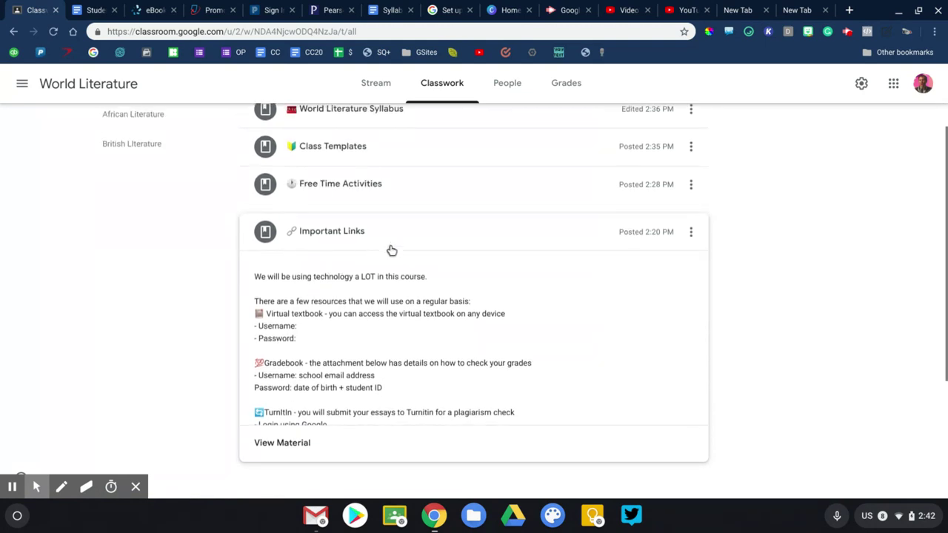
left_click(403, 241)
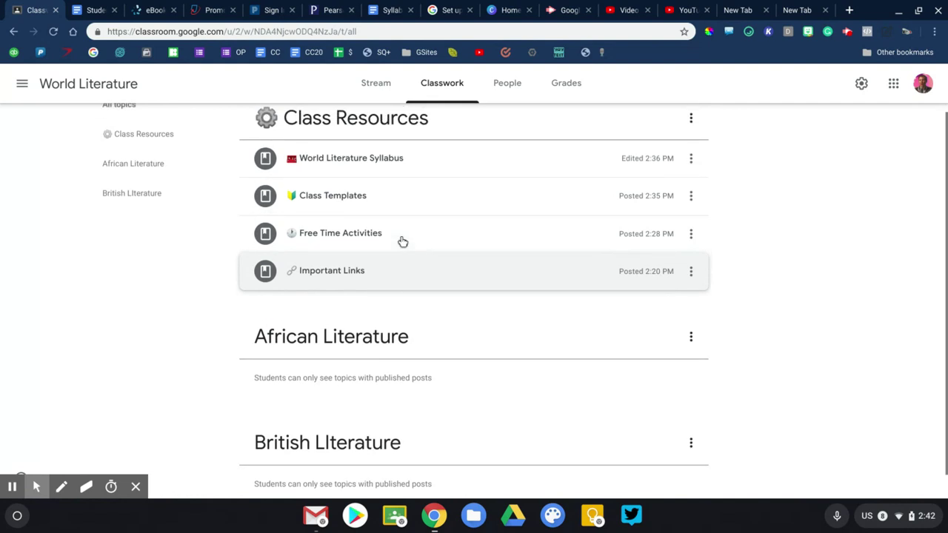
Expand the Free Time Activities post down to its Finished Early Choices attachment
left_click(402, 241)
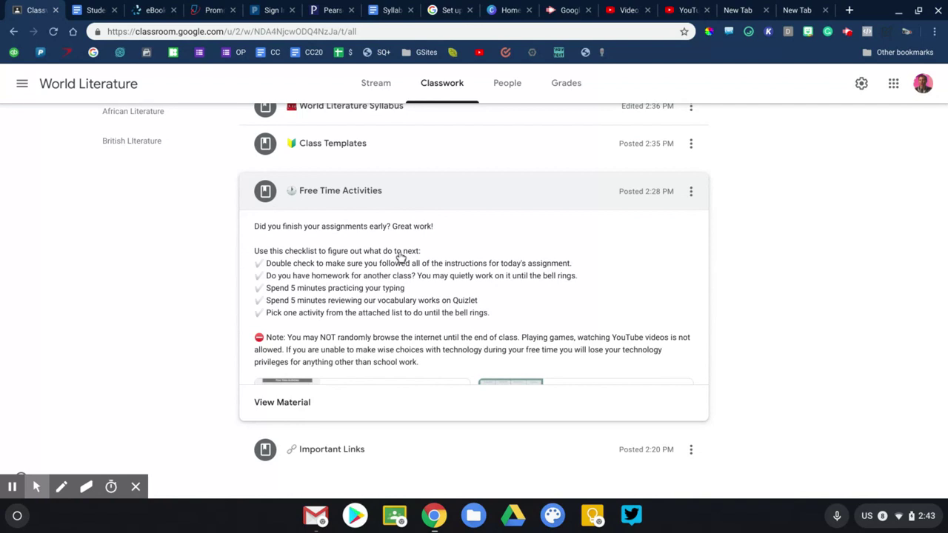
scroll(374, 286, "down", 1)
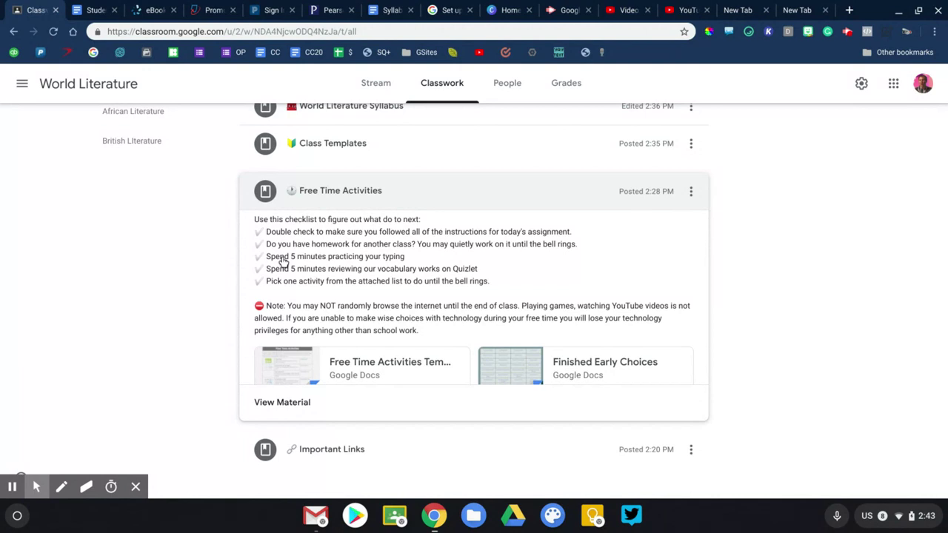
scroll(283, 263, "down", 1)
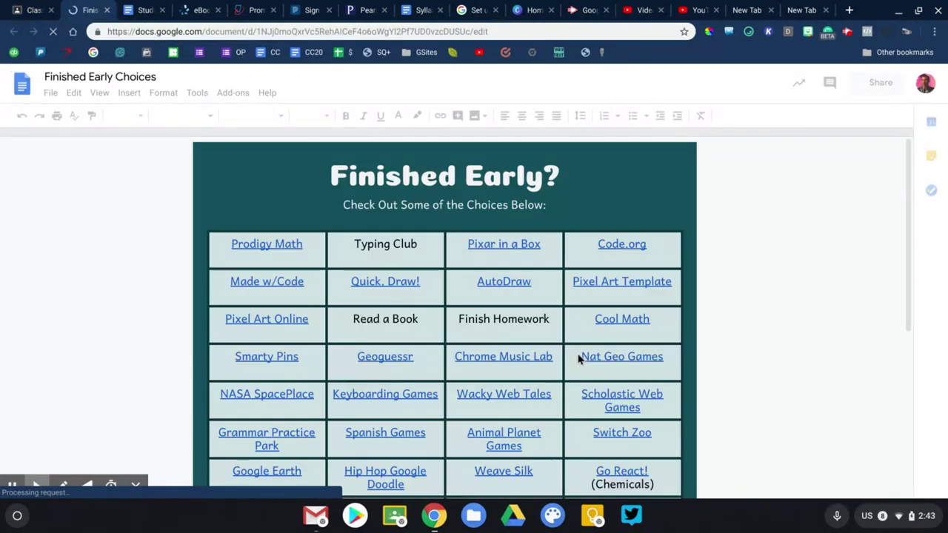
Scroll through the Finished Early Choices activity table, then close the document
scroll(579, 359, "down", 3)
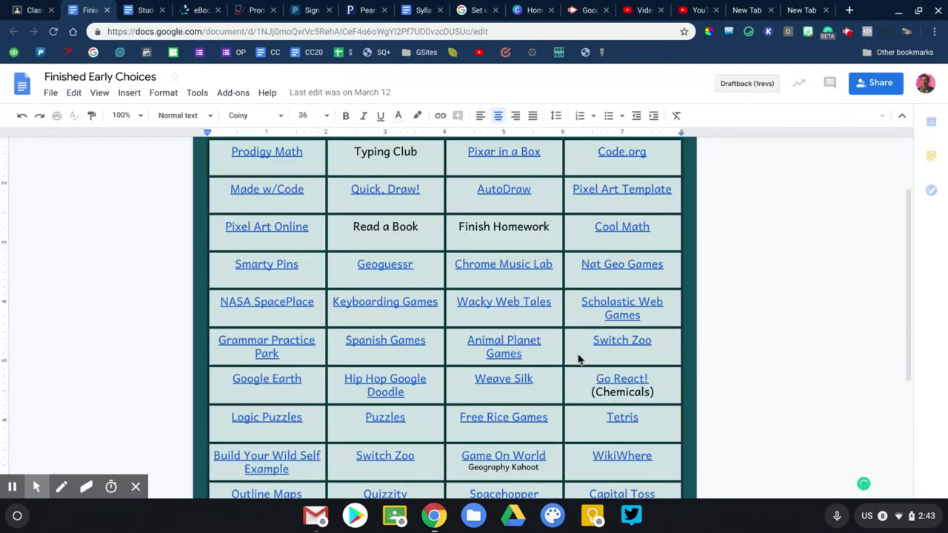
scroll(579, 359, "down", 3)
scroll(579, 359, "up", 5)
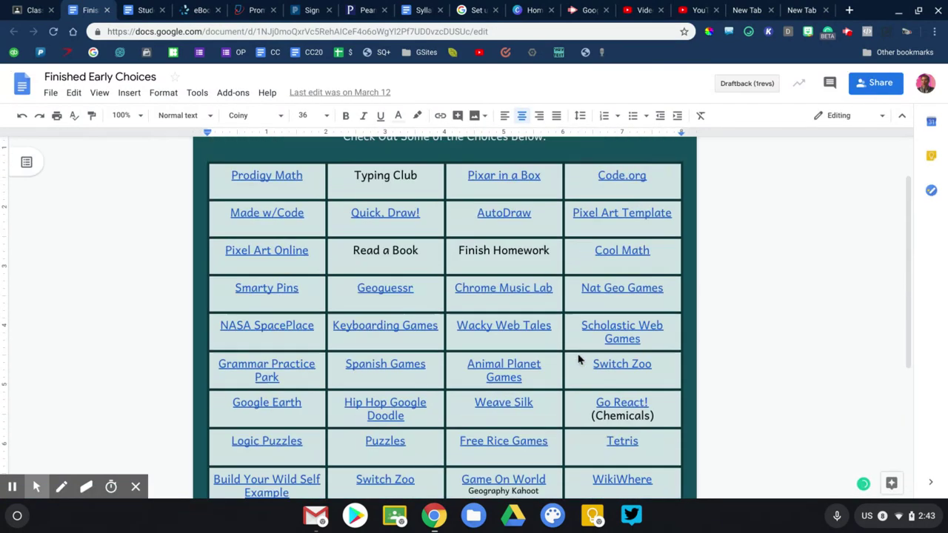
scroll(579, 359, "down", 1)
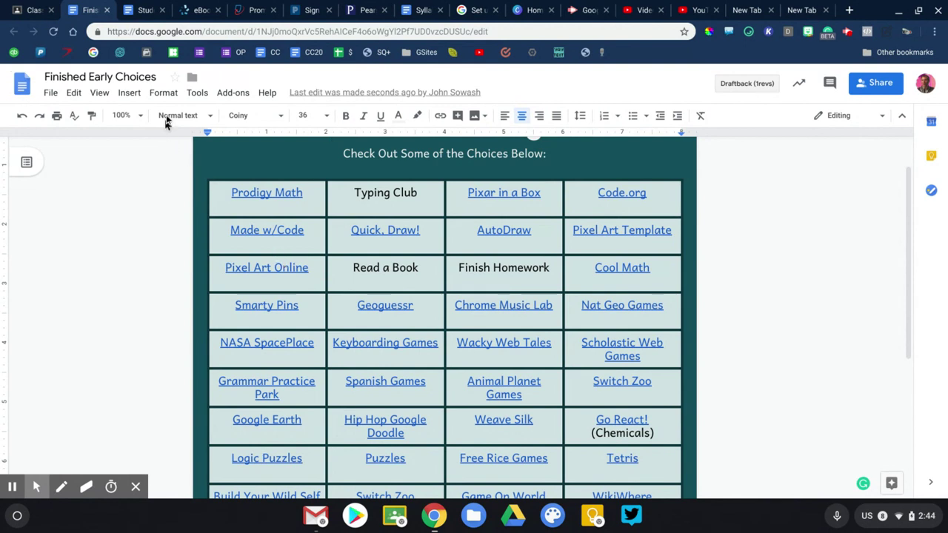
left_click(107, 11)
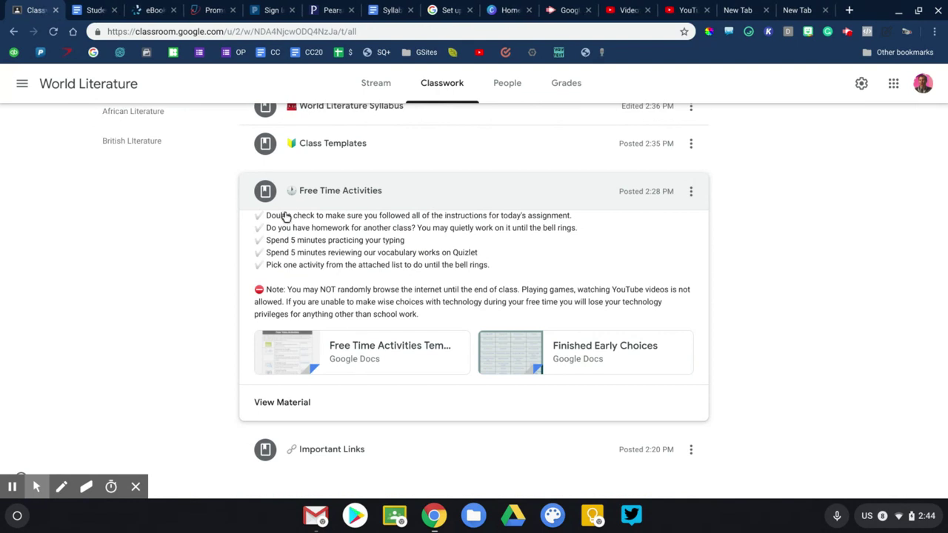
Collapse Free Time Activities and expand the Class Templates post
left_click(483, 203)
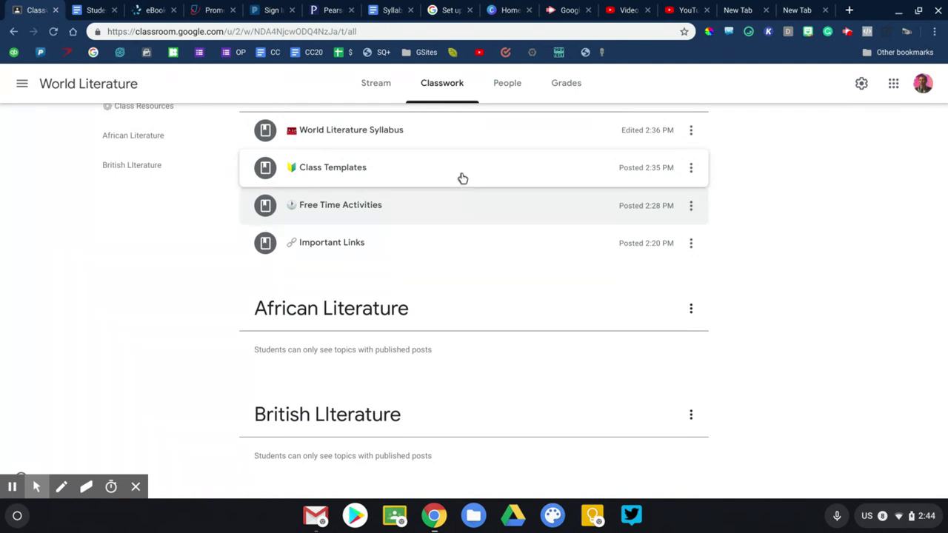
left_click(462, 178)
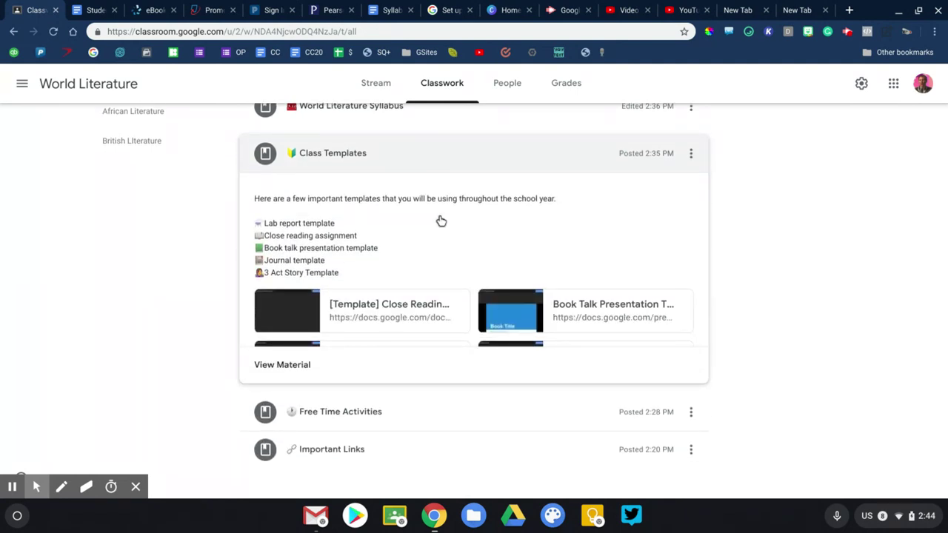
scroll(440, 221, "down", 1)
scroll(441, 221, "down", 1)
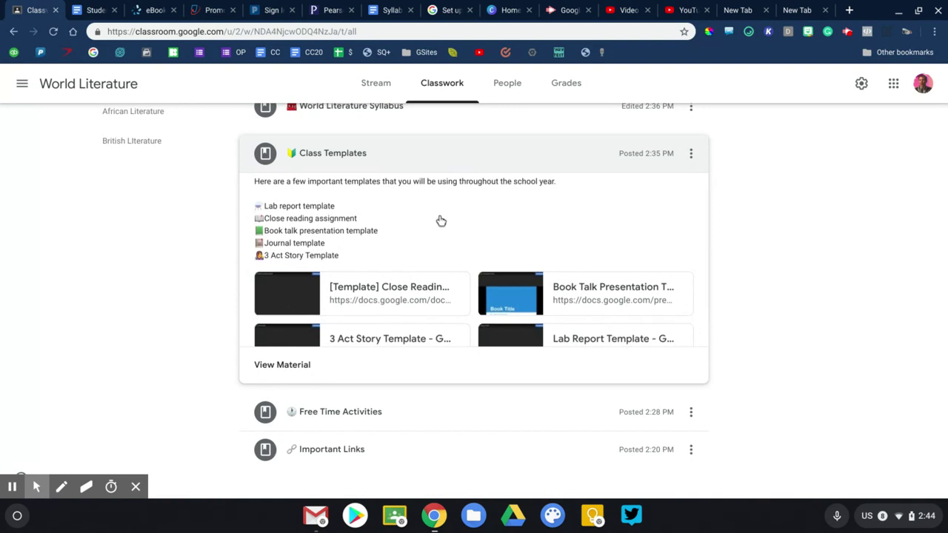
scroll(441, 221, "down", 1)
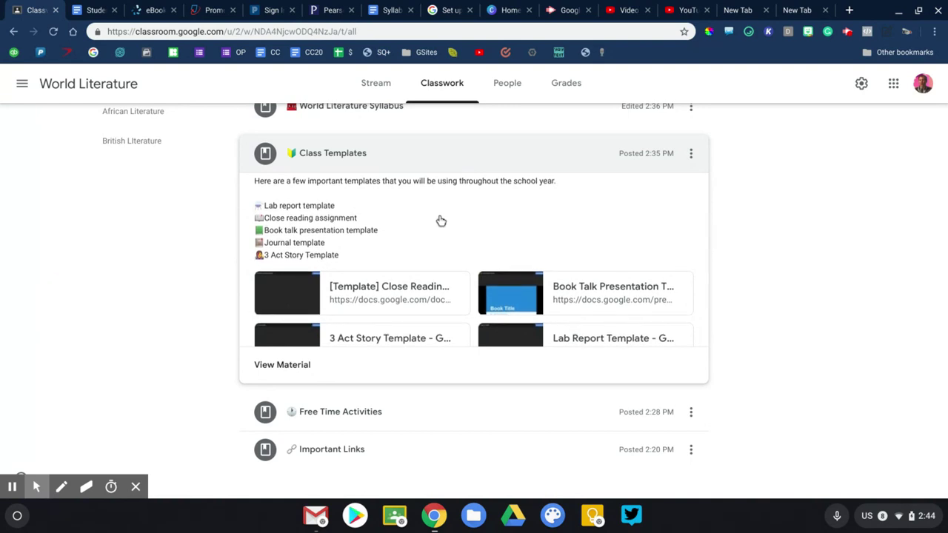
scroll(440, 220, "down", 2)
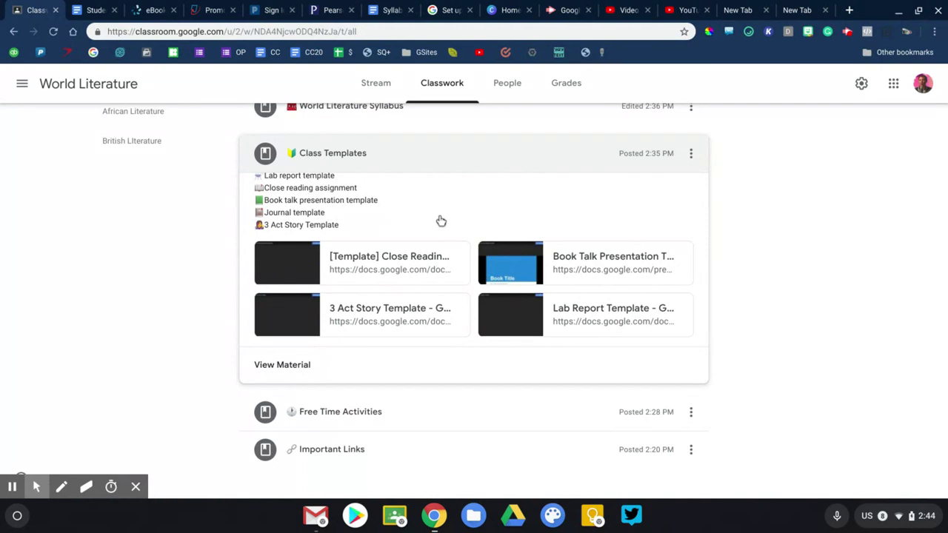
Scroll through the Class Templates attachments to open the Lab Report Template preview
scroll(255, 294, "down", 3)
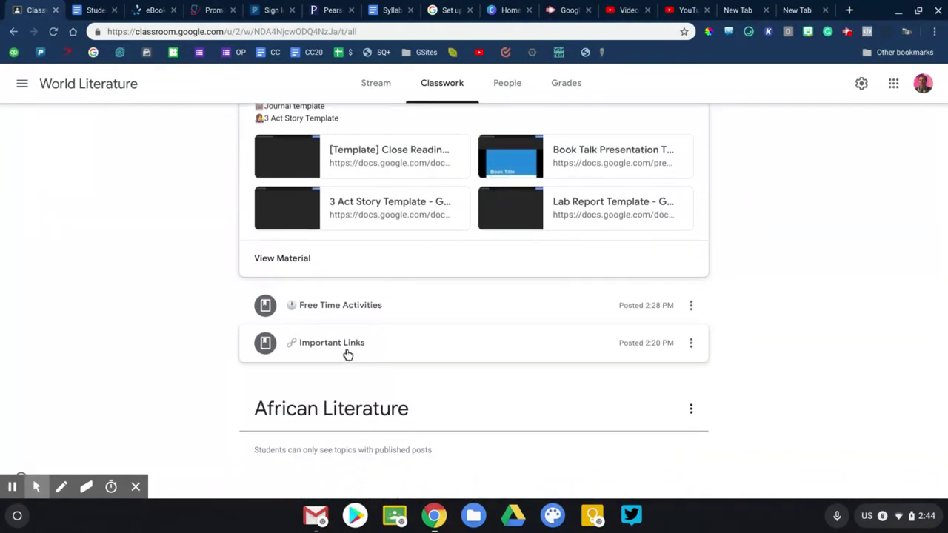
scroll(348, 357, "up", 3)
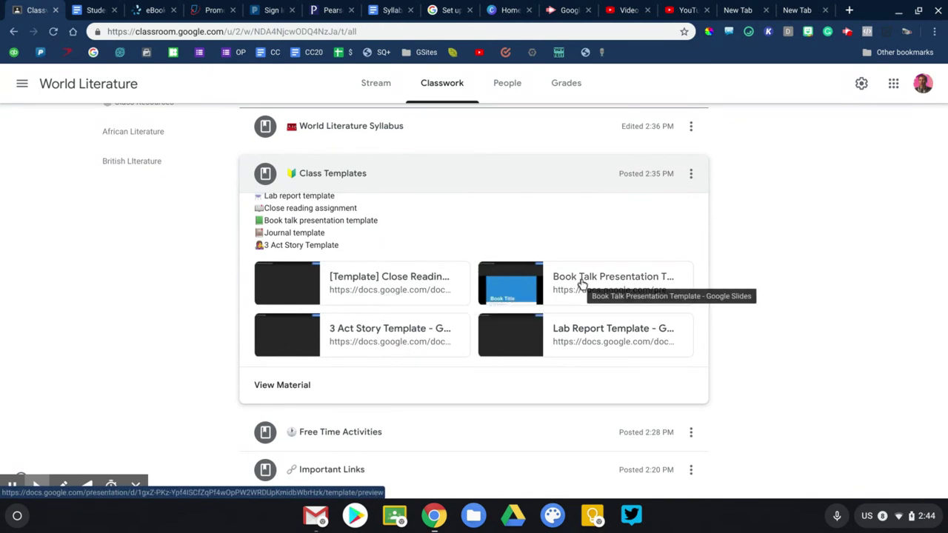
scroll(581, 283, "down", 1)
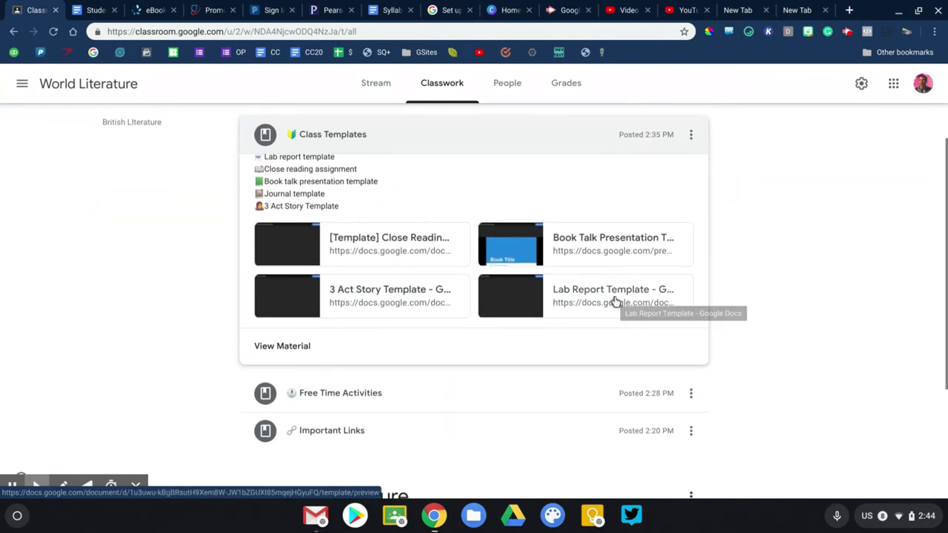
scroll(614, 300, "down", 1)
scroll(614, 300, "down", 1)
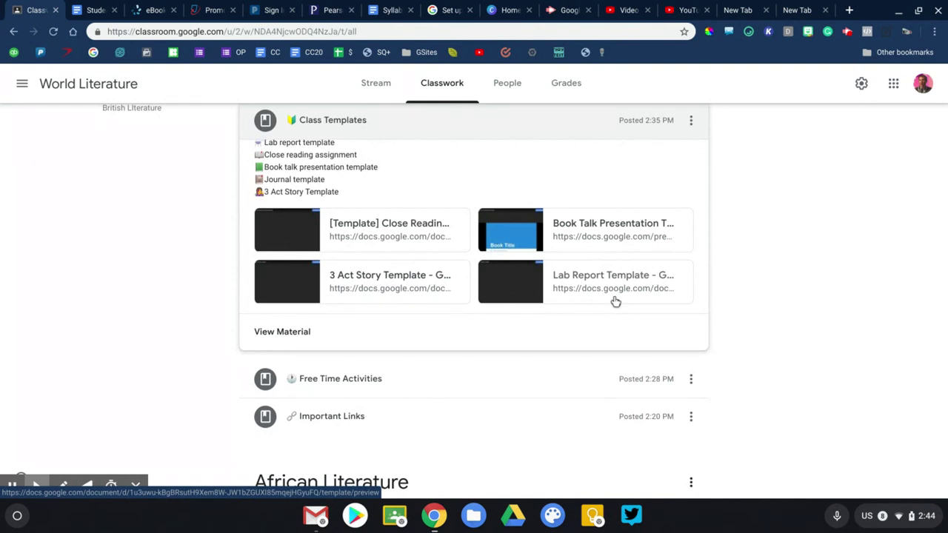
scroll(616, 302, "down", 1)
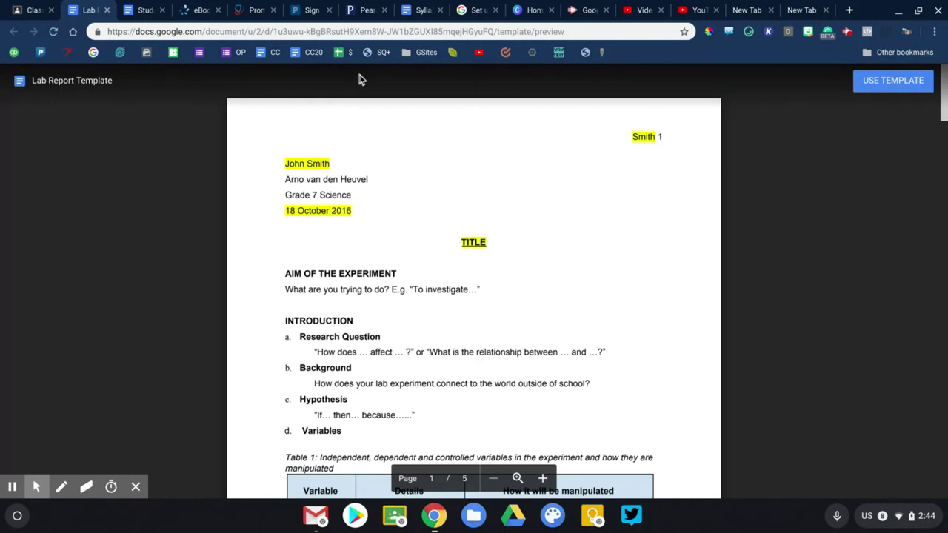
Replace the Lab Report Template address ending template/preview with edit to load the editor
left_click(252, 32)
left_click_drag(589, 31, 497, 31)
type("edit")
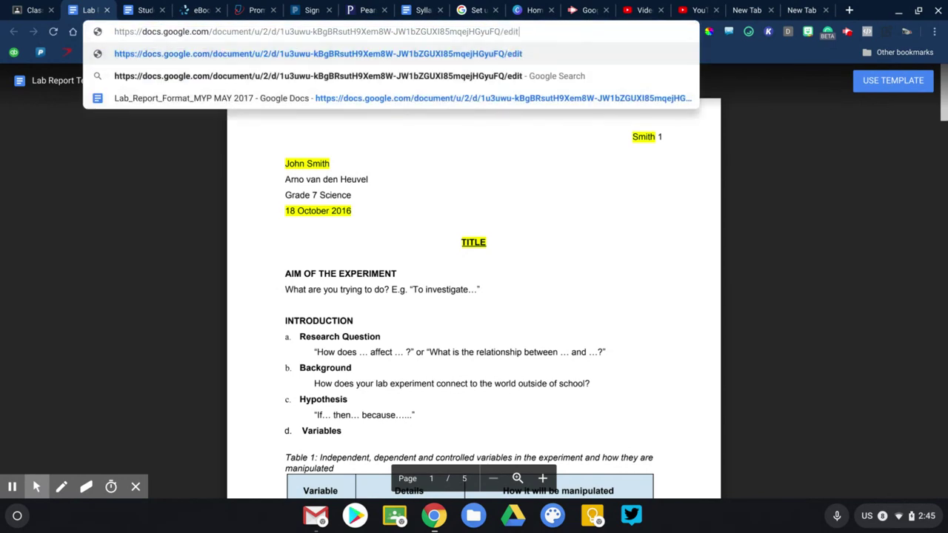
key("Return")
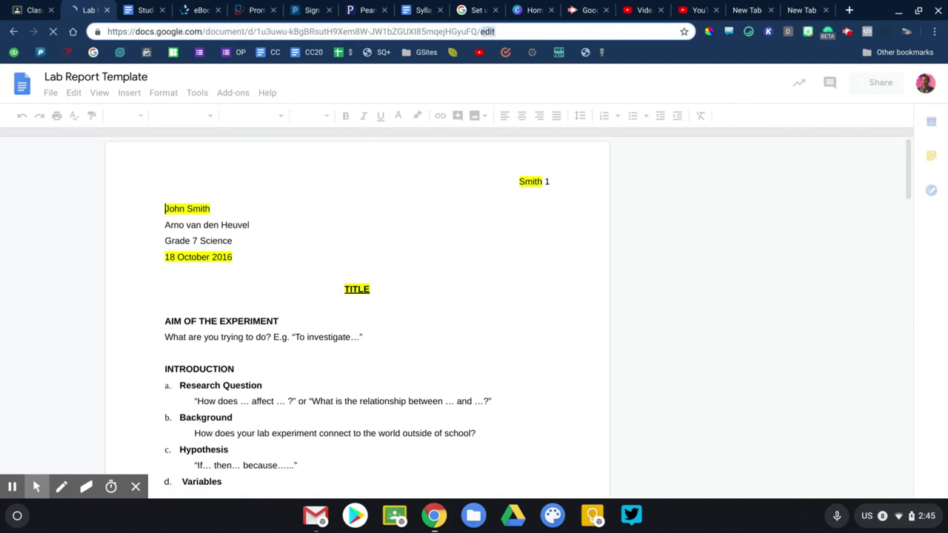
Restore the /template/preview ending and copy the full address
type("template/")
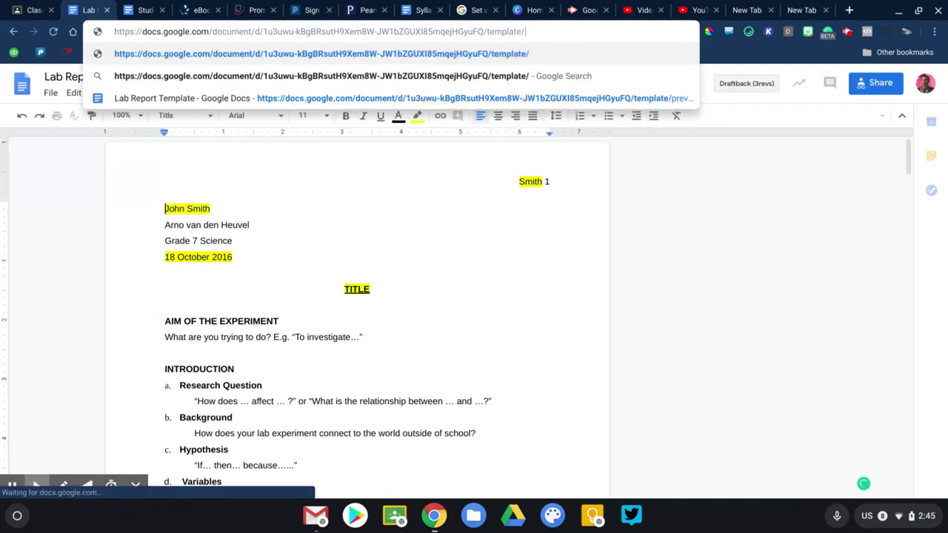
type("previe")
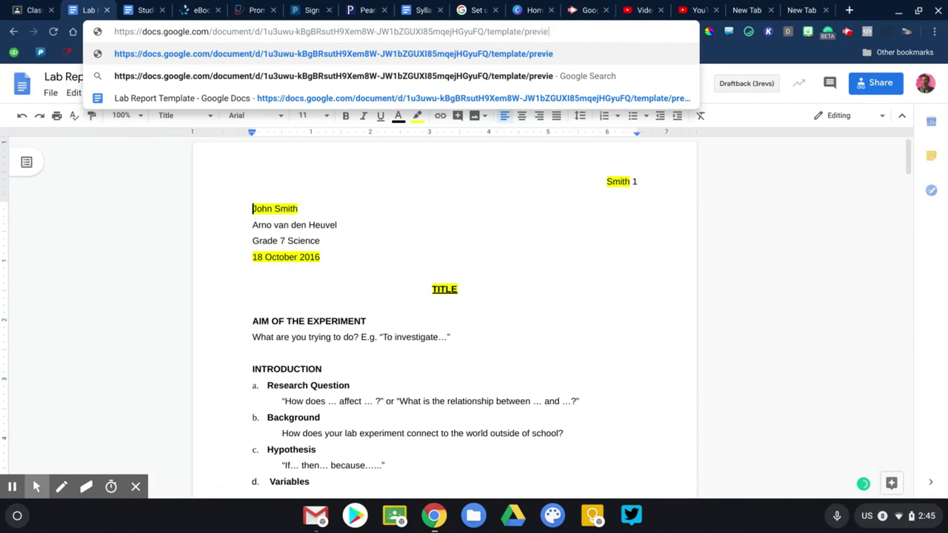
type("w")
key("Return")
left_click(523, 34)
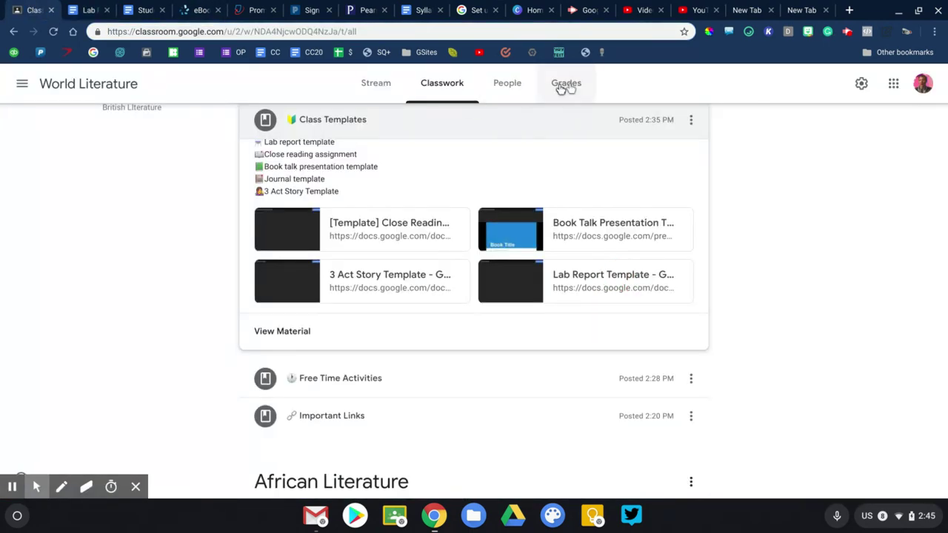
Edit the Class Templates post, paste the /template/preview link into Add link, then cancel
left_click(691, 119)
left_click(656, 154)
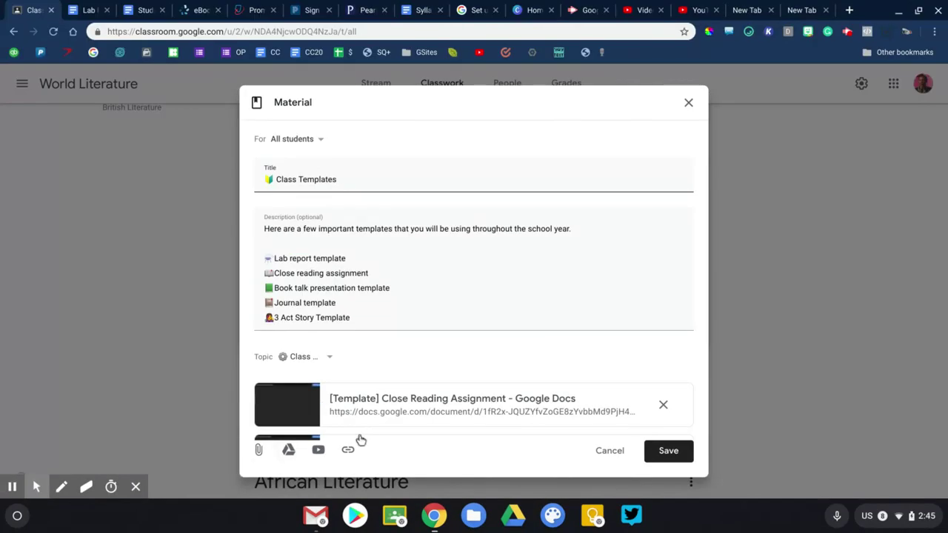
left_click(559, 403)
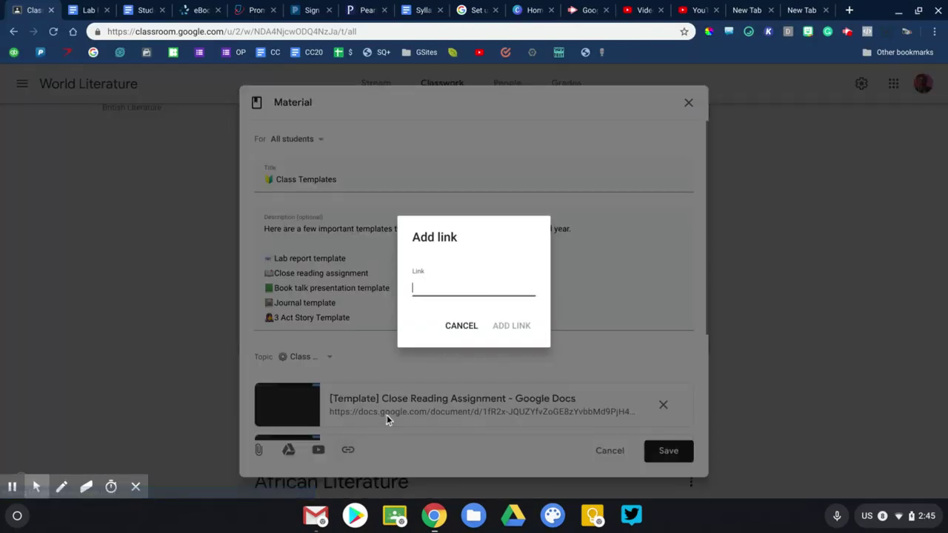
key("ctrl+v")
key("ctrl+shift+Left")
key("ctrl+shift+Left")
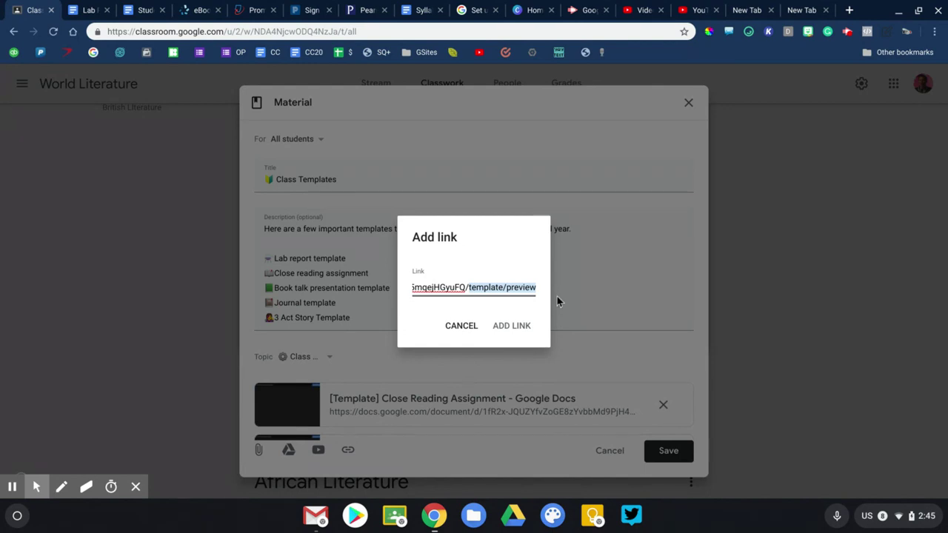
left_click(457, 327)
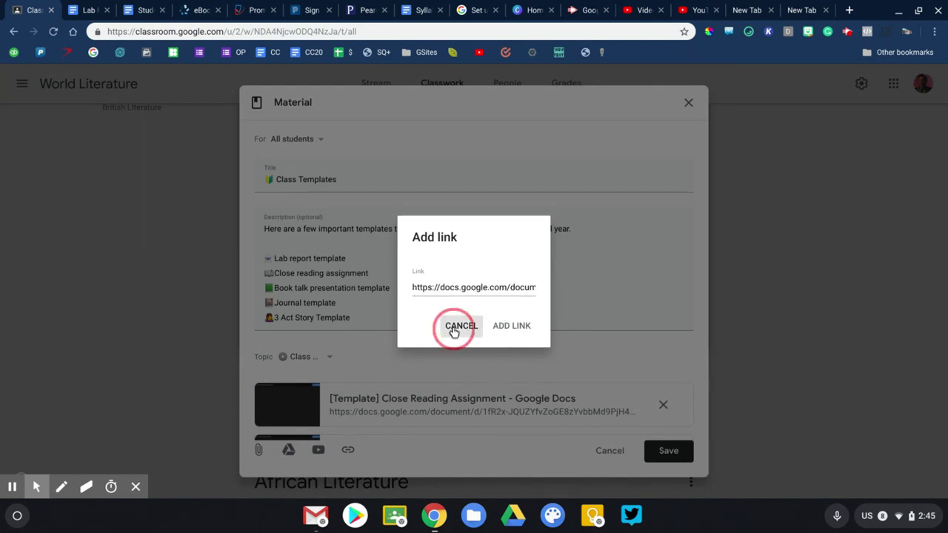